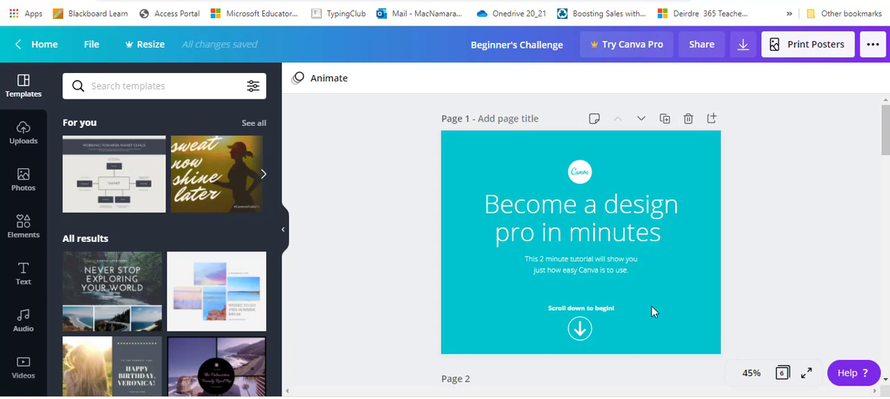
- Change the fill colour of the circle on page 2 to the yellow from the document colours
{"action": "scroll", "coordinate": [652, 306], "scroll_direction": "down", "scroll_amount": 4}
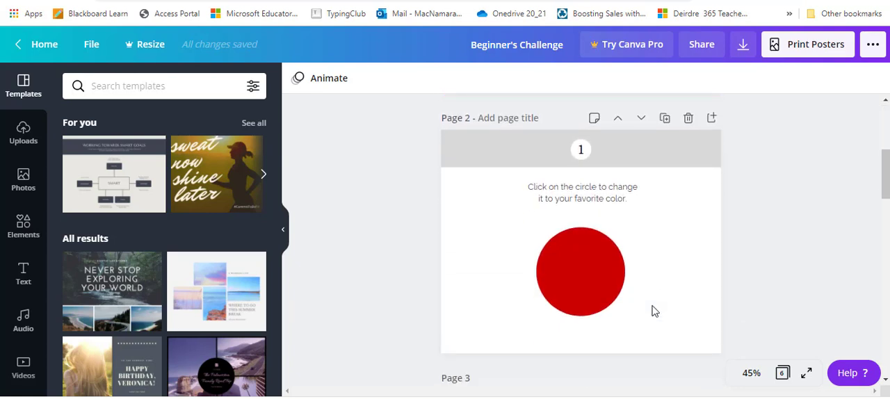
{"action": "left_click", "coordinate": [579, 259]}
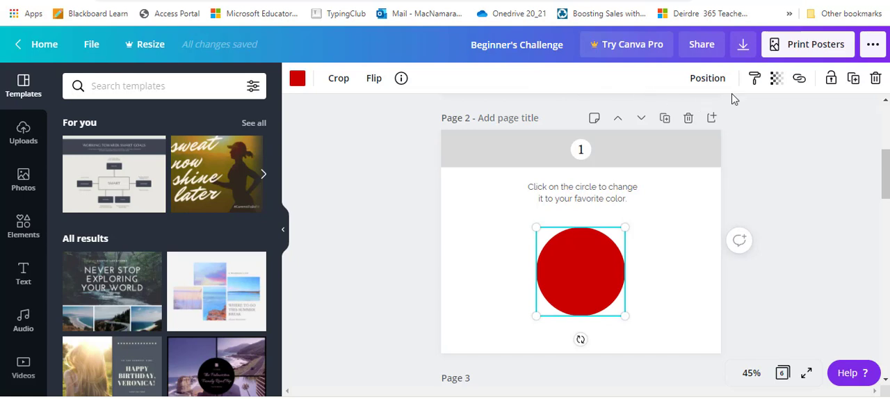
{"action": "left_click", "coordinate": [298, 81]}
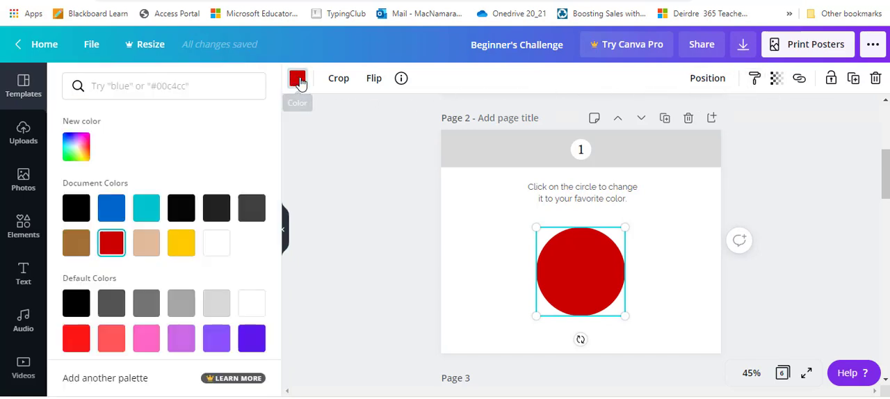
{"action": "left_click", "coordinate": [175, 250]}
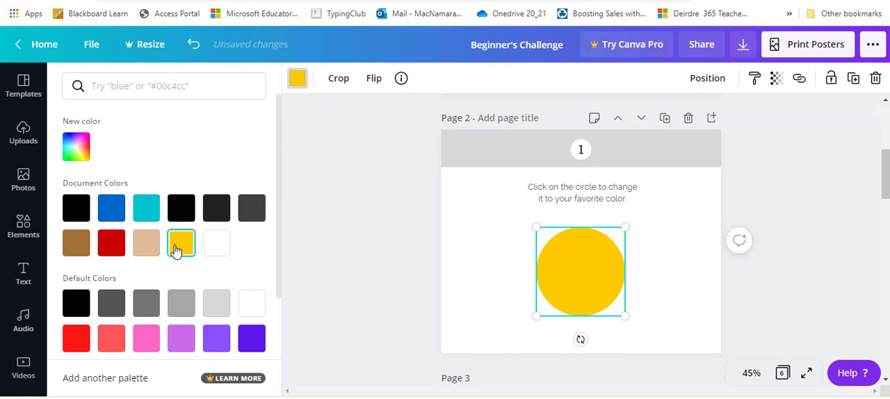
- Try out the transparency setting on the page 2 circle and return it to 100
{"action": "left_click", "coordinate": [777, 81]}
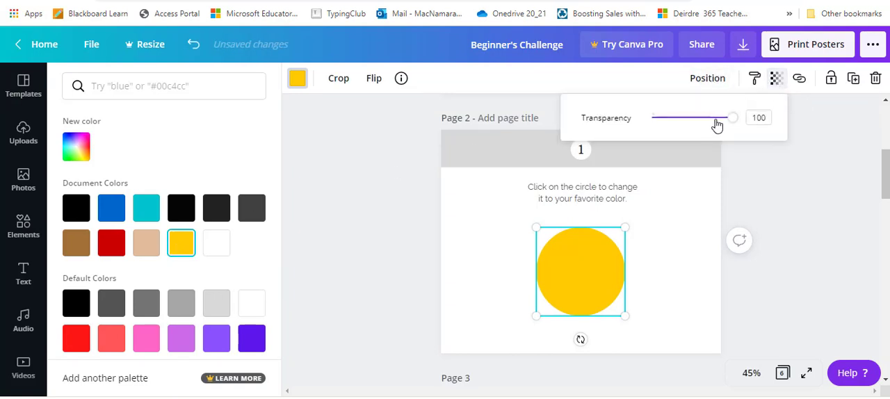
{"action": "mouse_move", "coordinate": [735, 118]}
{"action": "left_mouse_down"}
{"action": "mouse_move", "coordinate": [686, 118]}
{"action": "mouse_move", "coordinate": [743, 121]}
{"action": "left_mouse_up"}
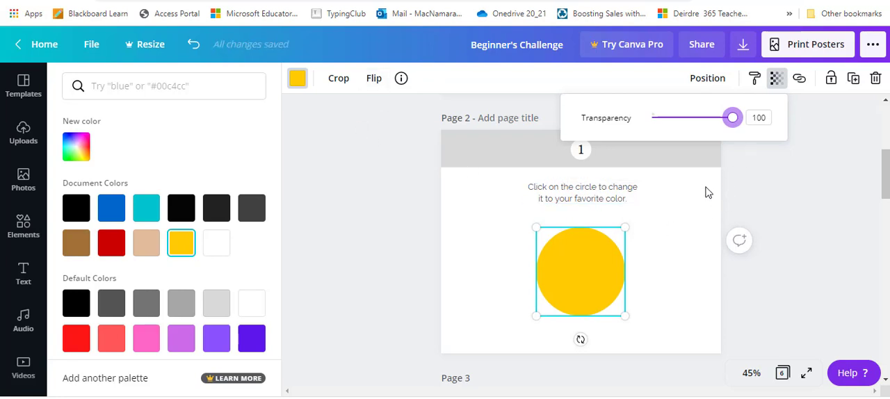
{"action": "key", "text": "Escape"}
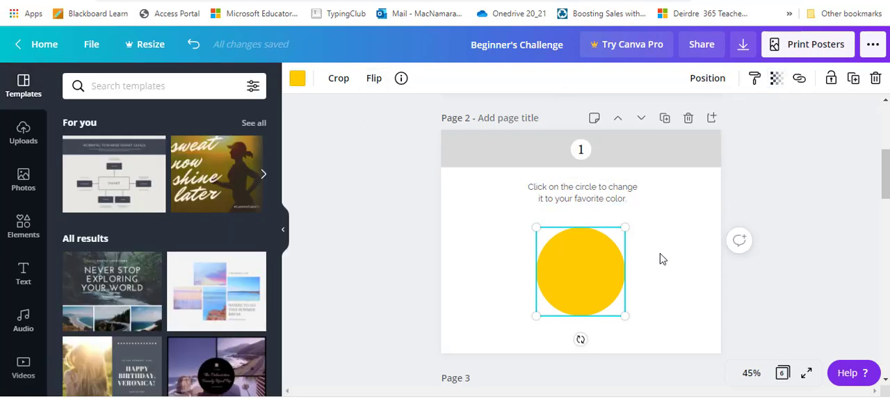
- Search the graphic elements for "hat" for the monkey on page 3
{"action": "scroll", "coordinate": [663, 259], "scroll_direction": "down", "scroll_amount": 5}
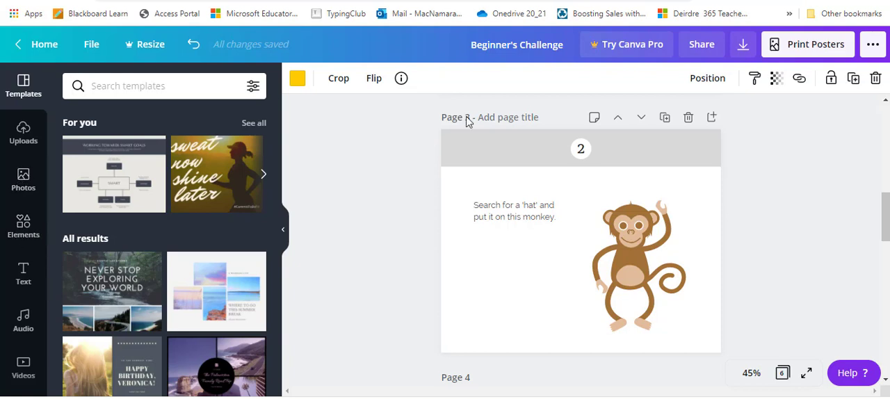
{"action": "left_click", "coordinate": [25, 230]}
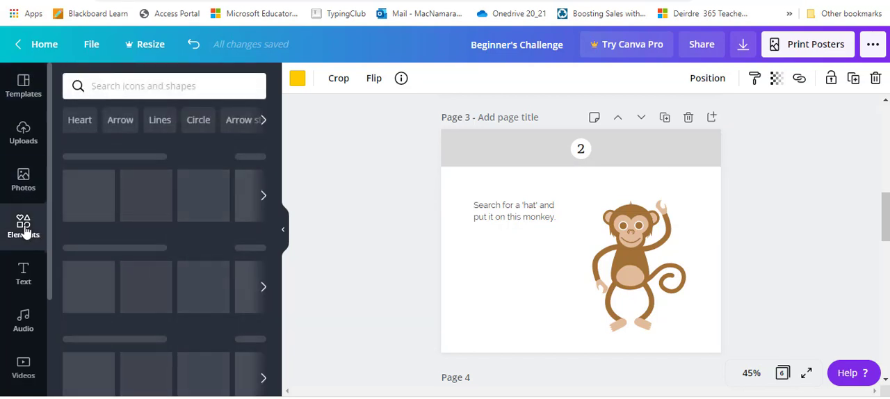
{"action": "left_click", "coordinate": [117, 86]}
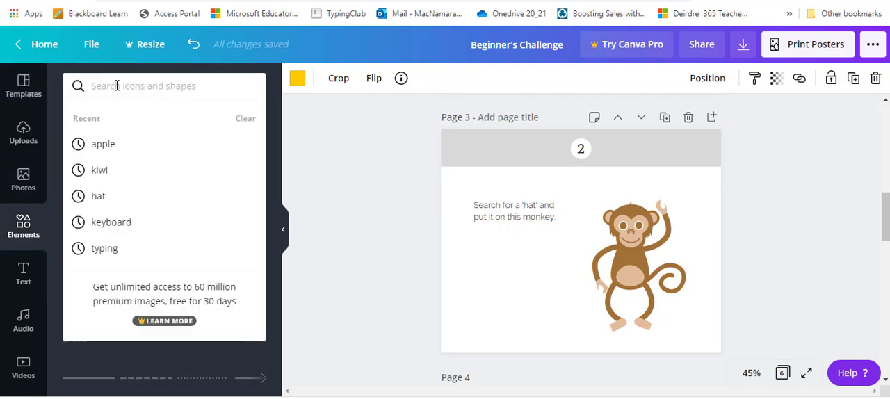
{"action": "type", "text": "hat"}
{"action": "key", "text": "Return"}
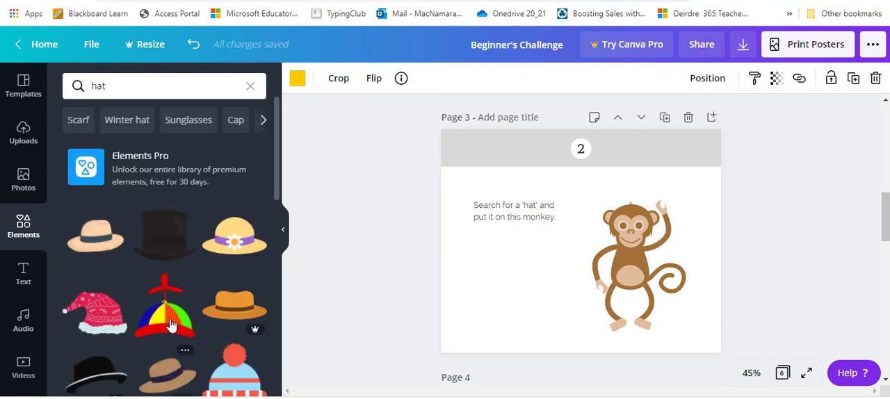
- Put the multicoloured propeller hat on the monkey's head, scaled down to fit and tilted slightly clockwise
{"action": "left_click_drag", "start_coordinate": [164, 318], "coordinate": [625, 199]}
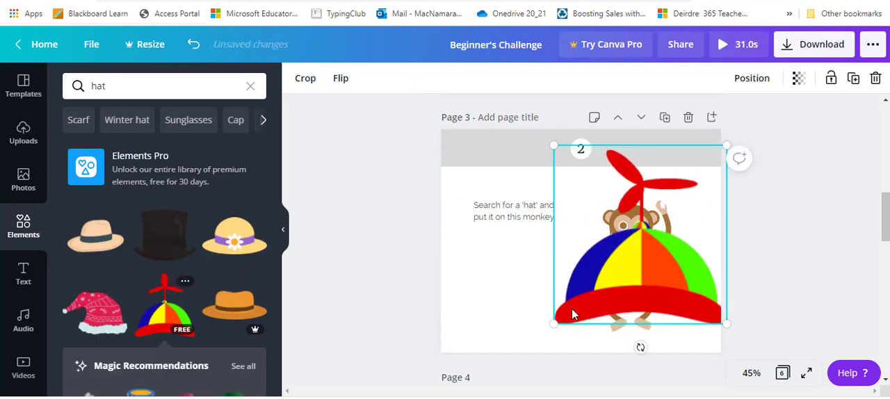
{"action": "left_click_drag", "start_coordinate": [555, 323], "coordinate": [628, 199]}
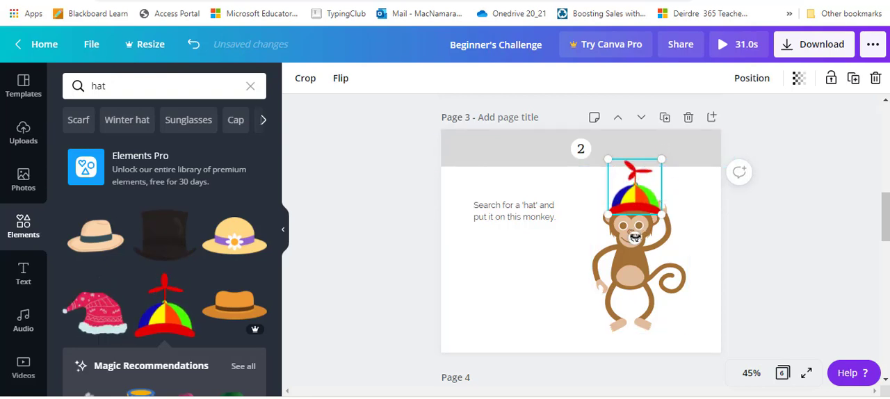
{"action": "mouse_move", "coordinate": [635, 238]}
{"action": "left_mouse_down"}
{"action": "mouse_move", "coordinate": [643, 239]}
{"action": "mouse_move", "coordinate": [631, 236]}
{"action": "left_mouse_up"}
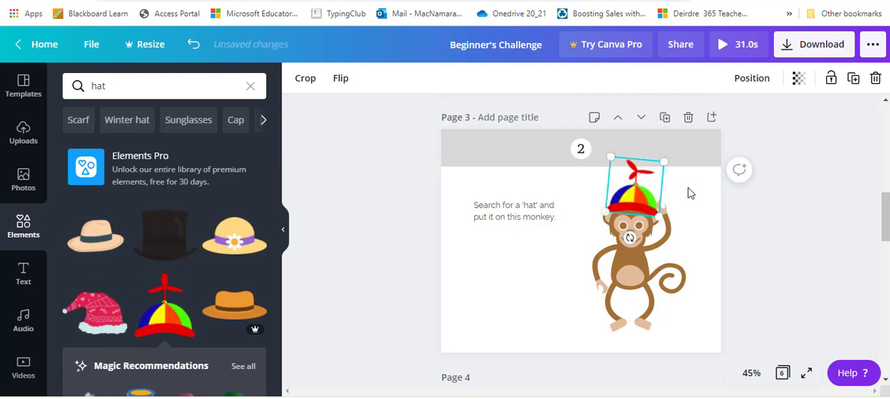
- Find a "wood" photo and set the dark vertical planks image as the background of page 4
{"action": "scroll", "coordinate": [681, 312], "scroll_direction": "down", "scroll_amount": 4}
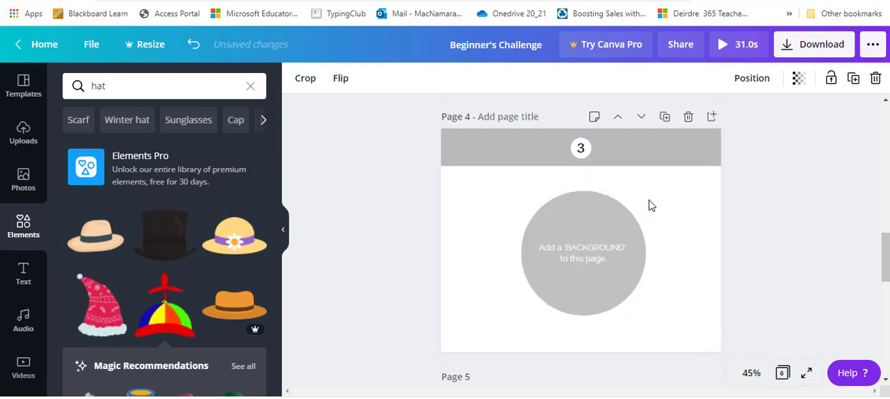
{"action": "left_click", "coordinate": [23, 179]}
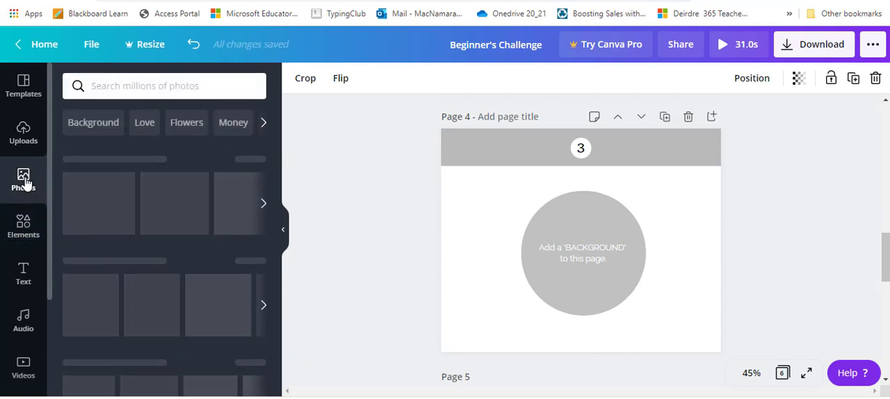
{"action": "left_click", "coordinate": [113, 84]}
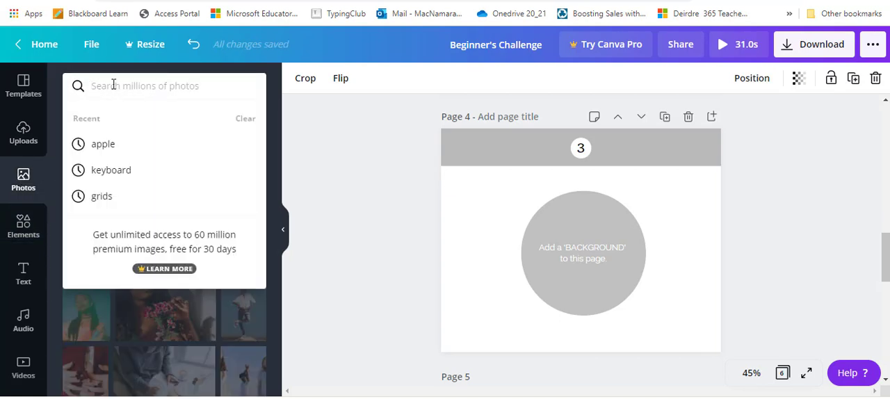
{"action": "type", "text": "wood"}
{"action": "key", "text": "Return"}
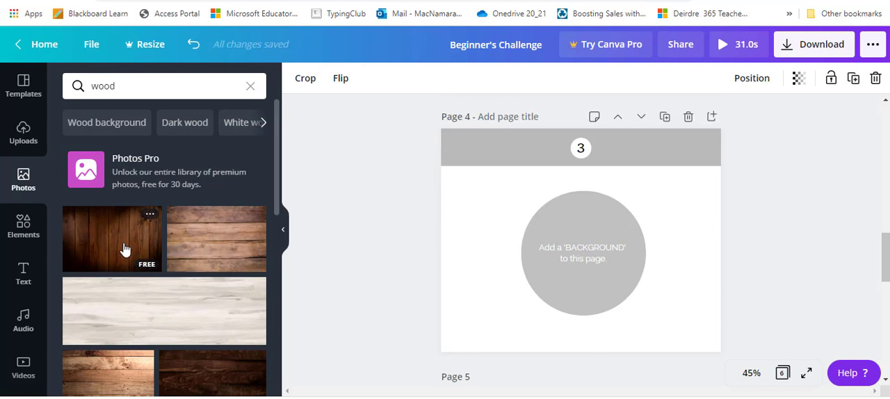
{"action": "left_click_drag", "start_coordinate": [119, 245], "coordinate": [457, 219]}
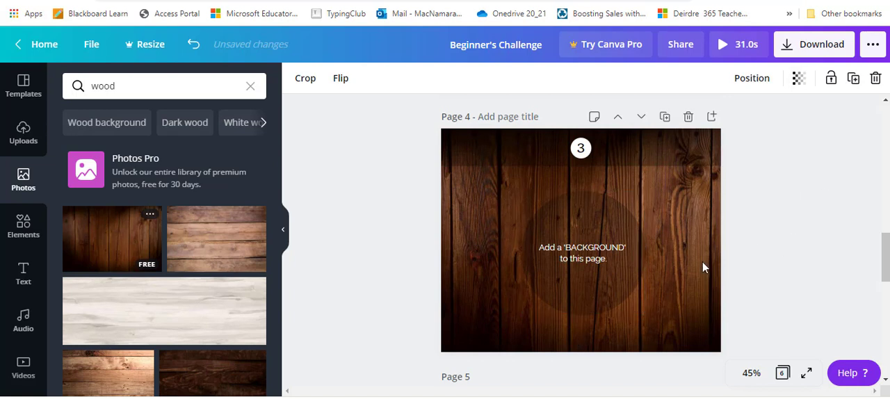
- Search the photos for "apples" and fill the page 5 frame with the picture of red apples on a branch
{"action": "scroll", "coordinate": [703, 262], "scroll_direction": "down", "scroll_amount": 1}
{"action": "scroll", "coordinate": [703, 264], "scroll_direction": "down", "scroll_amount": 3}
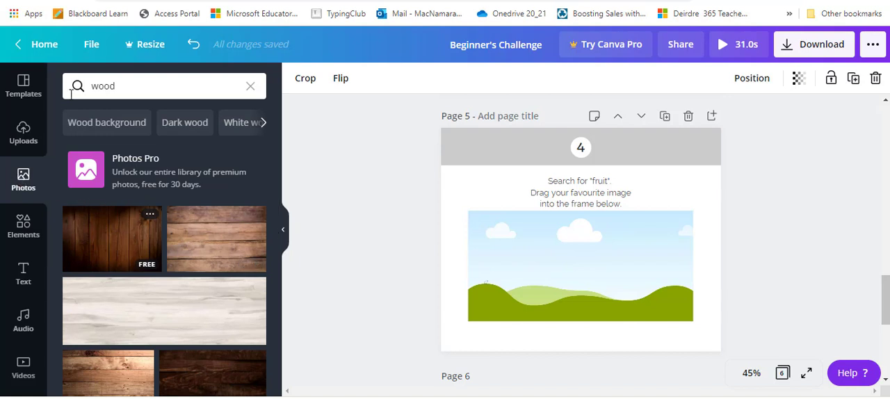
{"action": "left_click", "coordinate": [145, 86]}
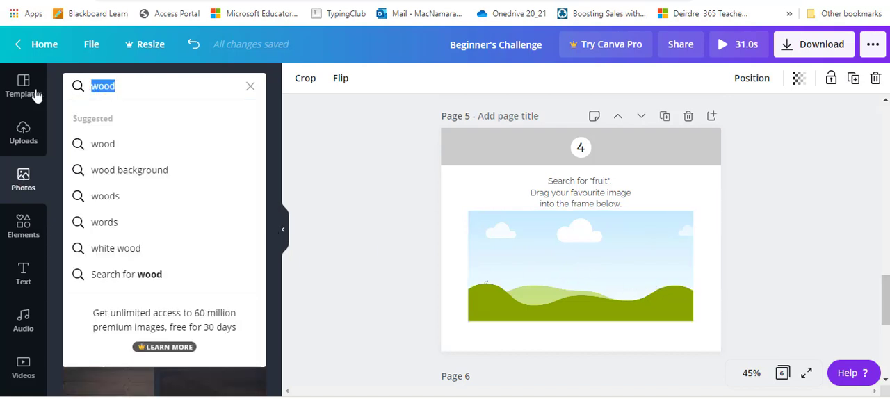
{"action": "type", "text": "apples"}
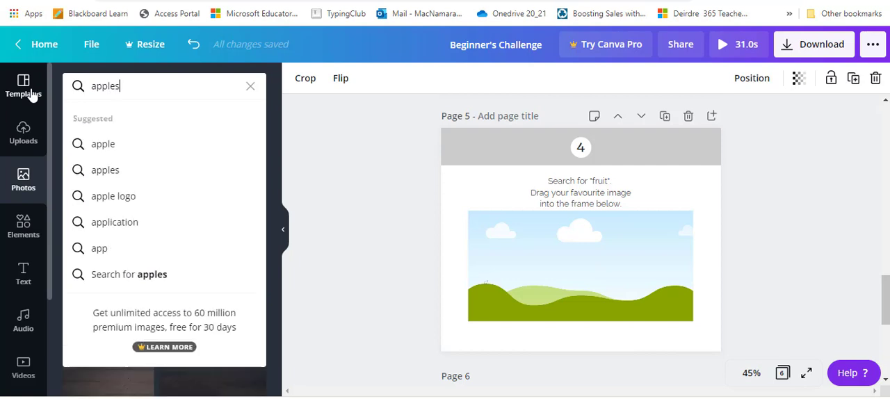
{"action": "key", "text": "Return"}
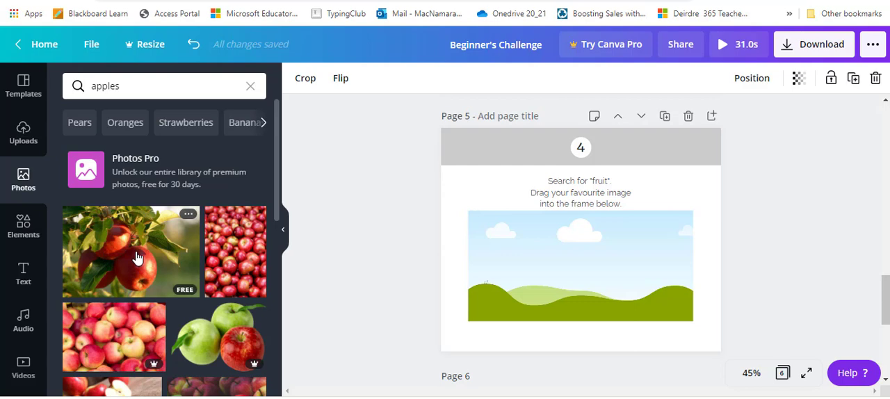
{"action": "left_click_drag", "start_coordinate": [136, 258], "coordinate": [498, 257]}
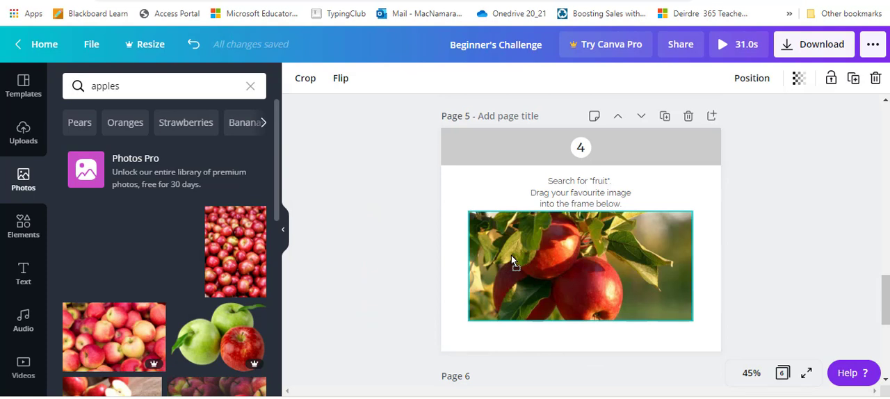
{"action": "left_click_drag", "start_coordinate": [512, 256], "coordinate": [512, 255]}
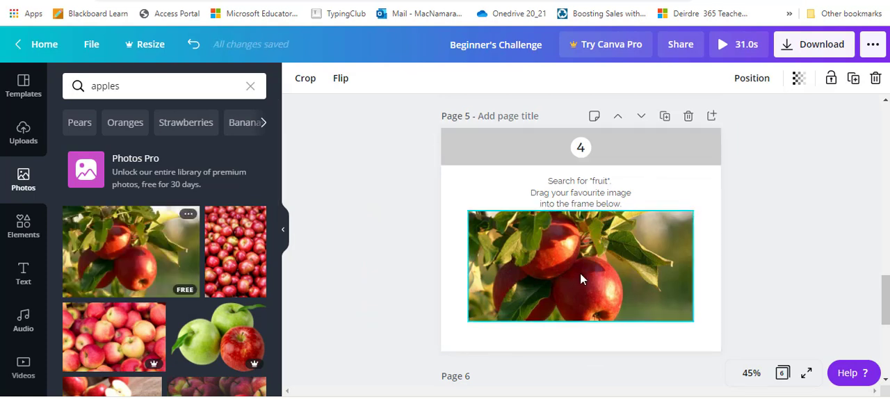
- Replace the contents of page 6 with the family road trip template that has three photos around a black circle
{"action": "scroll", "coordinate": [580, 273], "scroll_direction": "down", "scroll_amount": 1}
{"action": "scroll", "coordinate": [581, 274], "scroll_direction": "down", "scroll_amount": 3}
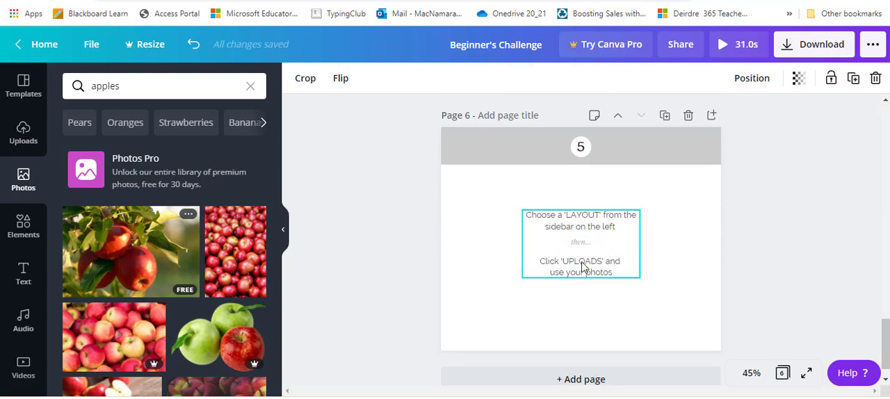
{"action": "left_click", "coordinate": [22, 83]}
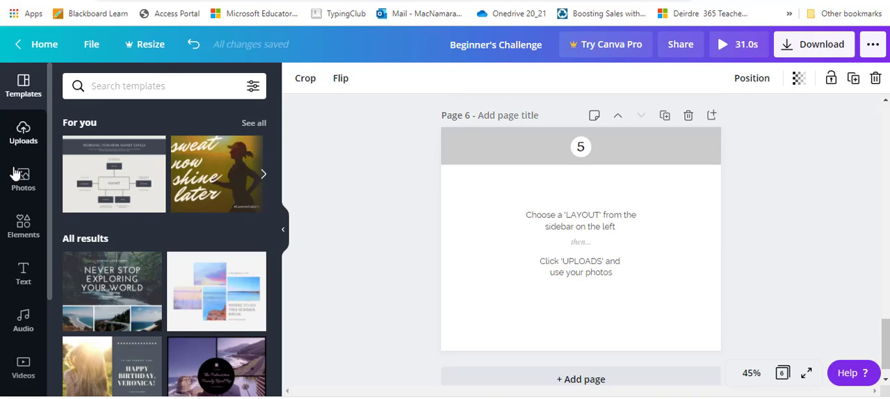
{"action": "left_click", "coordinate": [22, 222]}
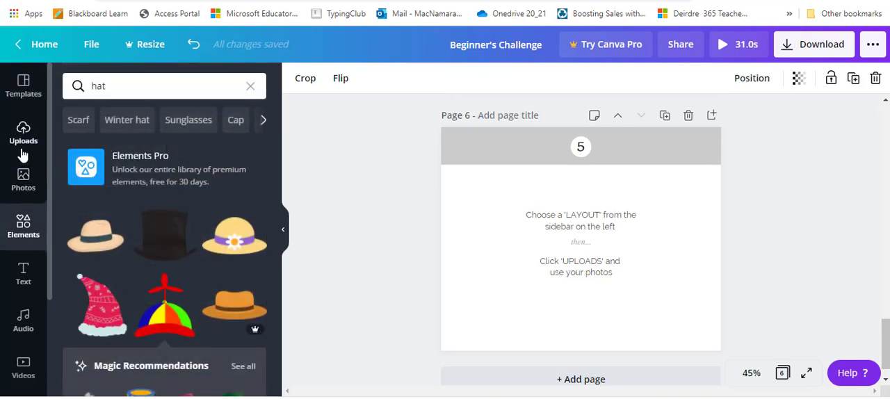
{"action": "left_click", "coordinate": [20, 83]}
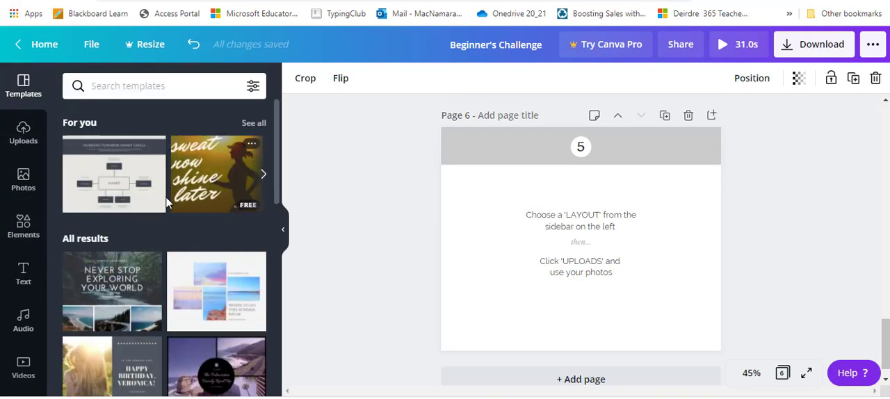
{"action": "scroll", "coordinate": [160, 282], "scroll_direction": "down", "scroll_amount": 1}
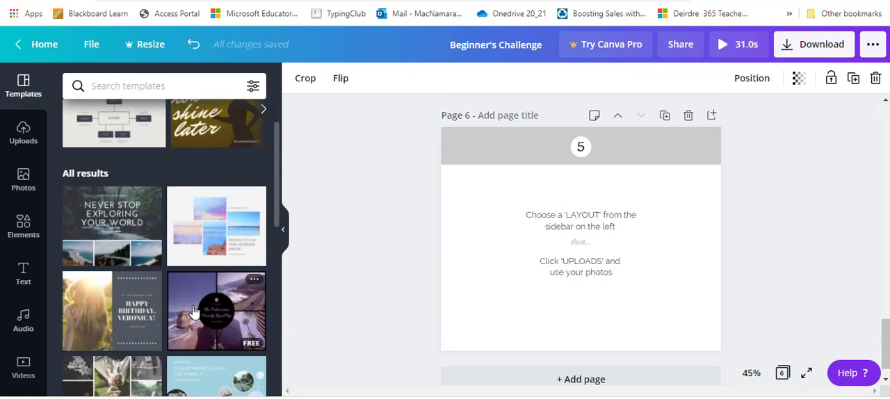
{"action": "left_click_drag", "start_coordinate": [190, 308], "coordinate": [327, 274]}
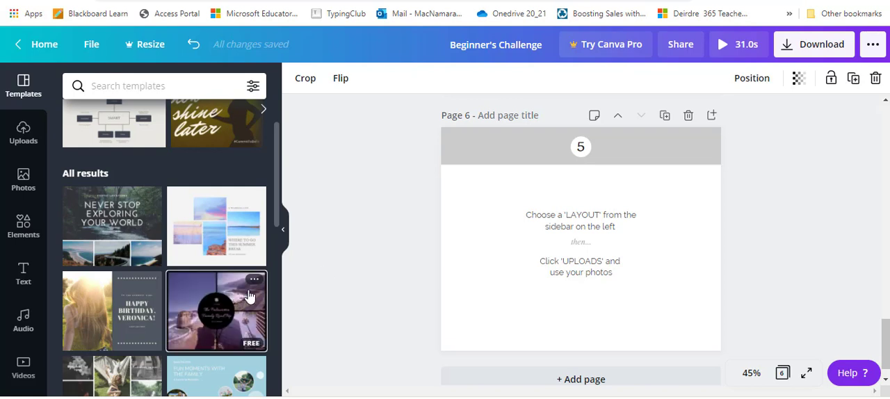
{"action": "left_click_drag", "start_coordinate": [249, 300], "coordinate": [446, 257]}
{"action": "left_click_drag", "start_coordinate": [544, 239], "coordinate": [533, 192]}
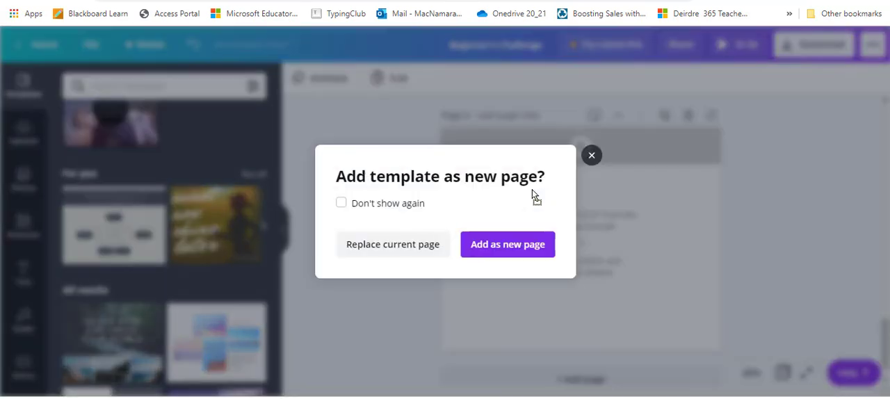
{"action": "left_click", "coordinate": [378, 247]}
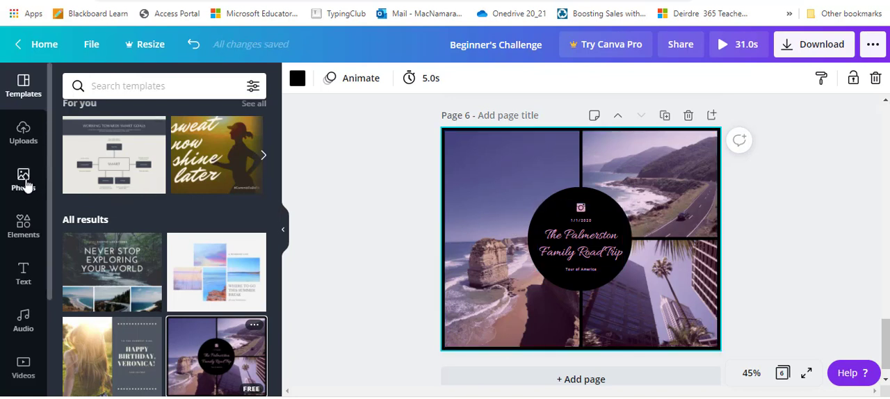
- Replace the page 6 template photos with uploads: grass in the tall frame, the lake landscape at upper right and the boot at lower right
{"action": "left_click", "coordinate": [21, 143]}
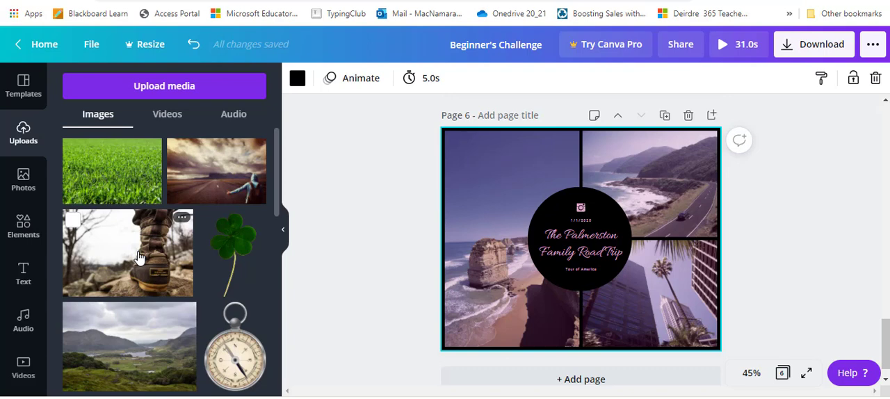
{"action": "left_click_drag", "start_coordinate": [138, 257], "coordinate": [621, 184]}
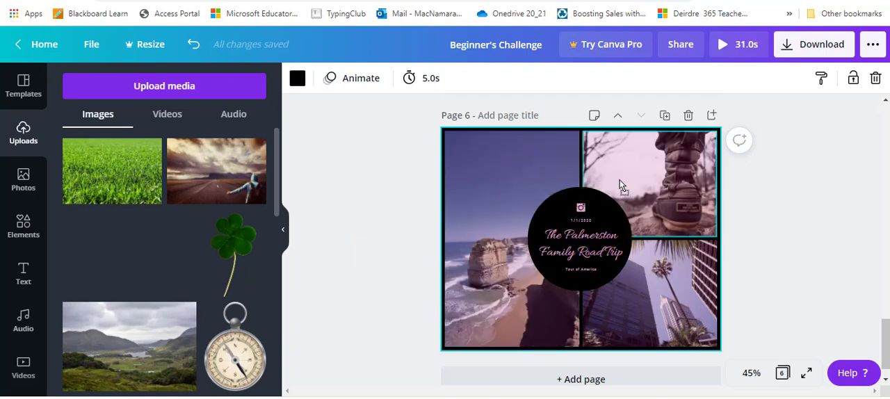
{"action": "left_click_drag", "start_coordinate": [648, 244], "coordinate": [650, 299]}
{"action": "left_click_drag", "start_coordinate": [224, 175], "coordinate": [490, 195]}
{"action": "left_click_drag", "start_coordinate": [173, 354], "coordinate": [661, 199]}
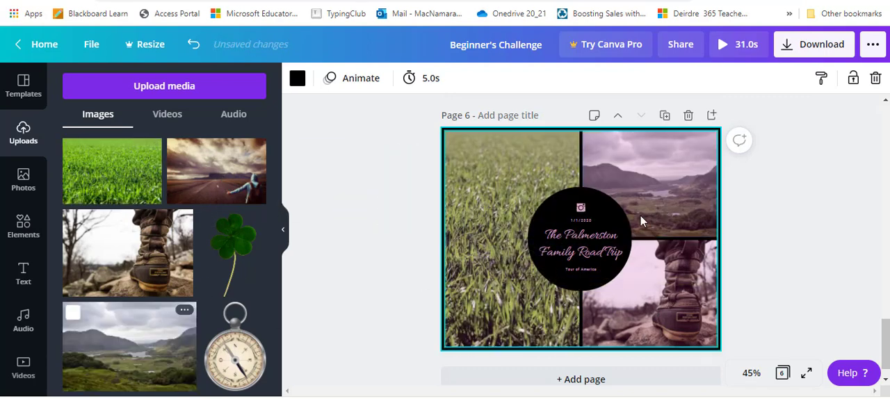
- Open the road trip title in the page 6 circle for editing with all its text selected
{"action": "left_click", "coordinate": [564, 236]}
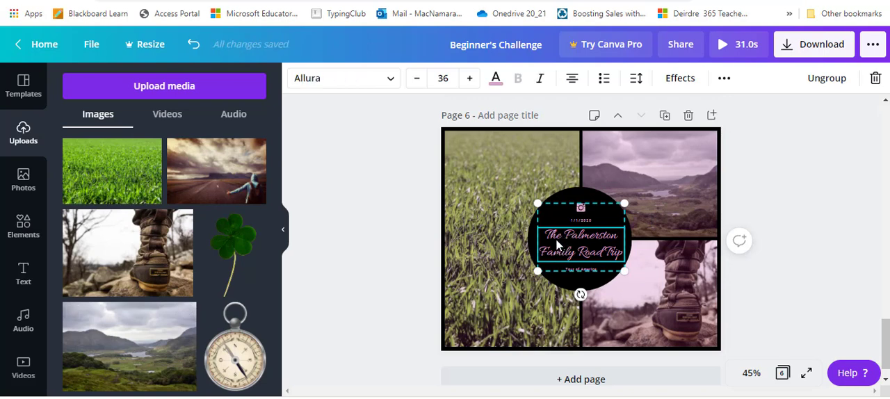
{"action": "double_click", "coordinate": [556, 238]}
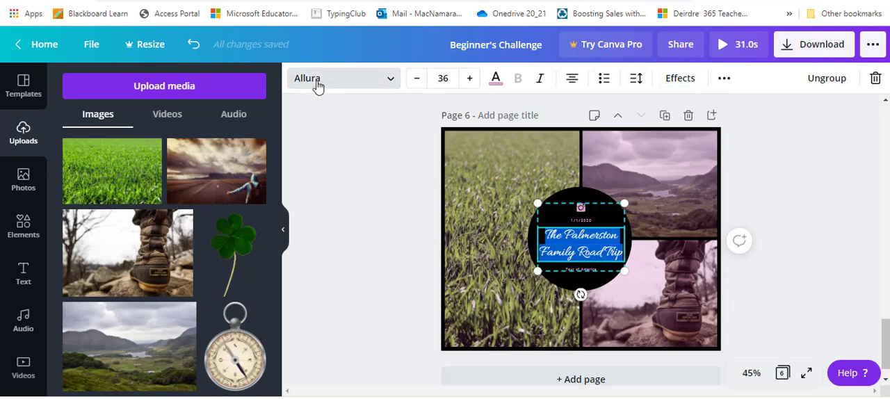
{"action": "scroll", "coordinate": [664, 334], "scroll_direction": "down", "scroll_amount": 1}
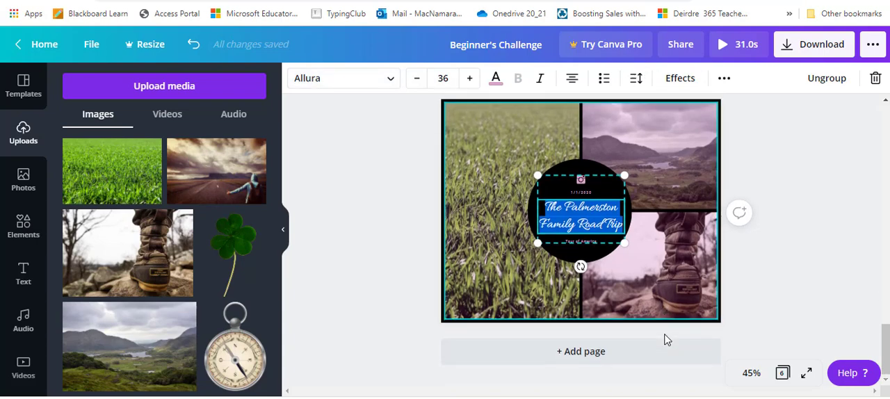